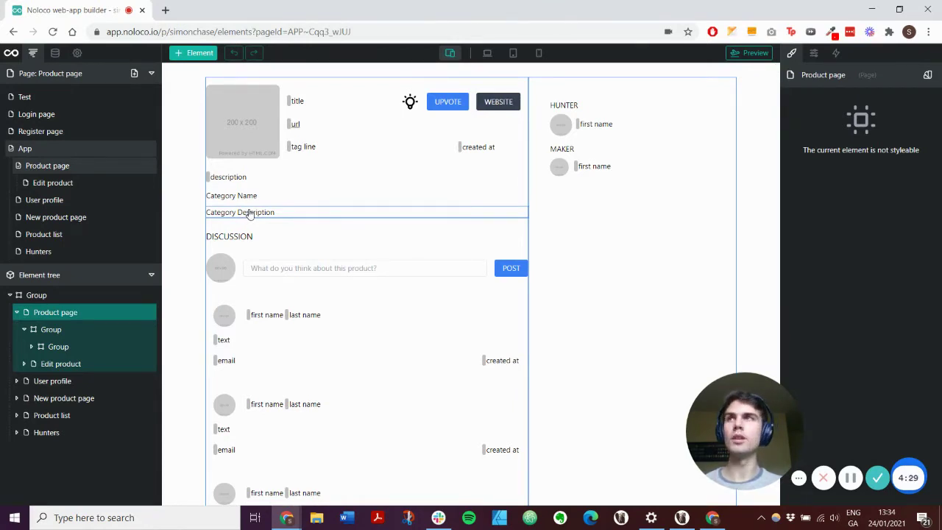
- Review the existing records and relationship columns of the Product, Comment and User data types
click(57, 56)
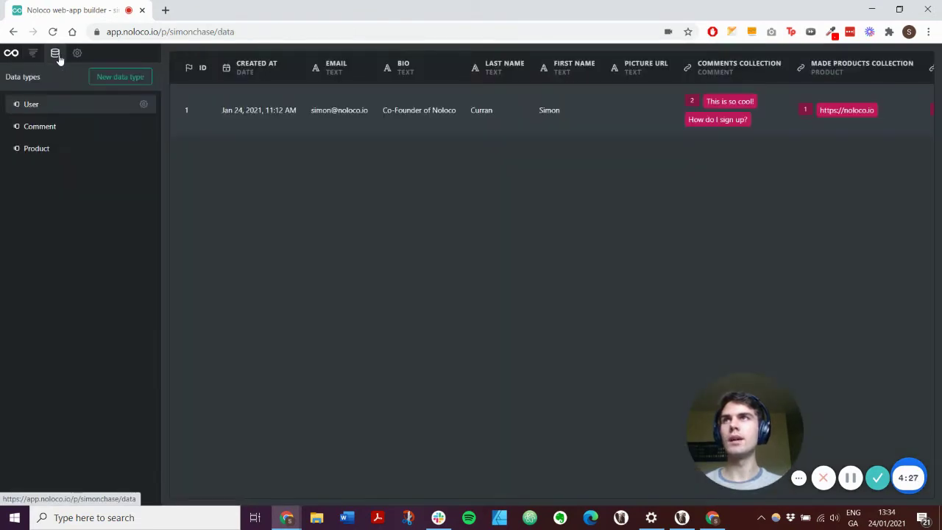
click(52, 153)
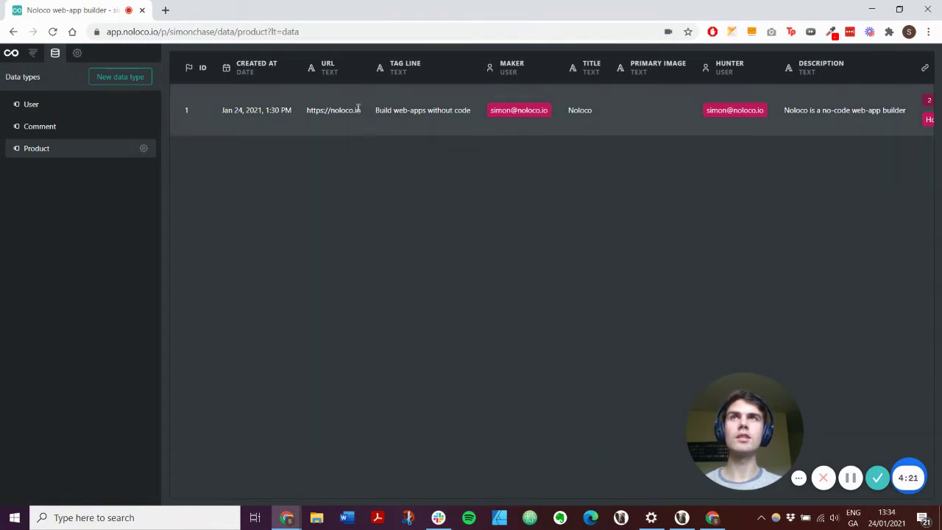
scroll(566, 153, right, 2)
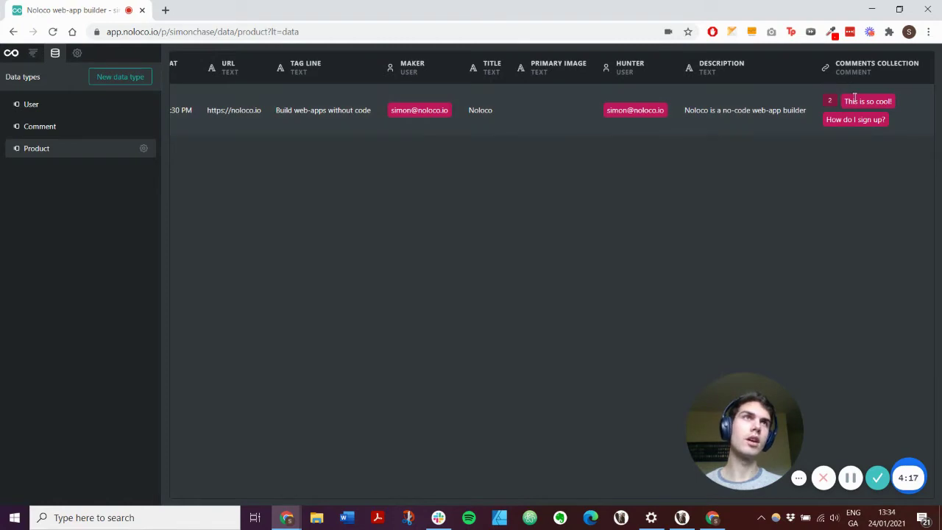
click(33, 126)
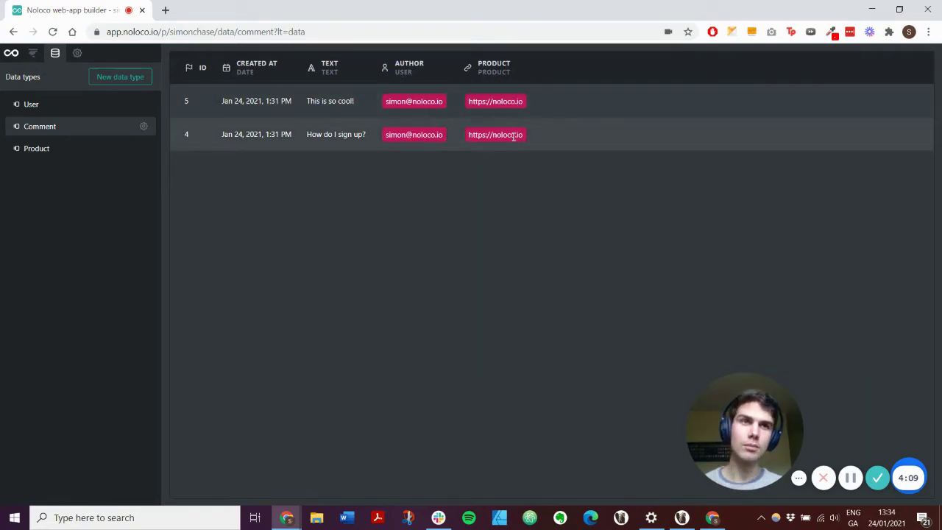
click(51, 108)
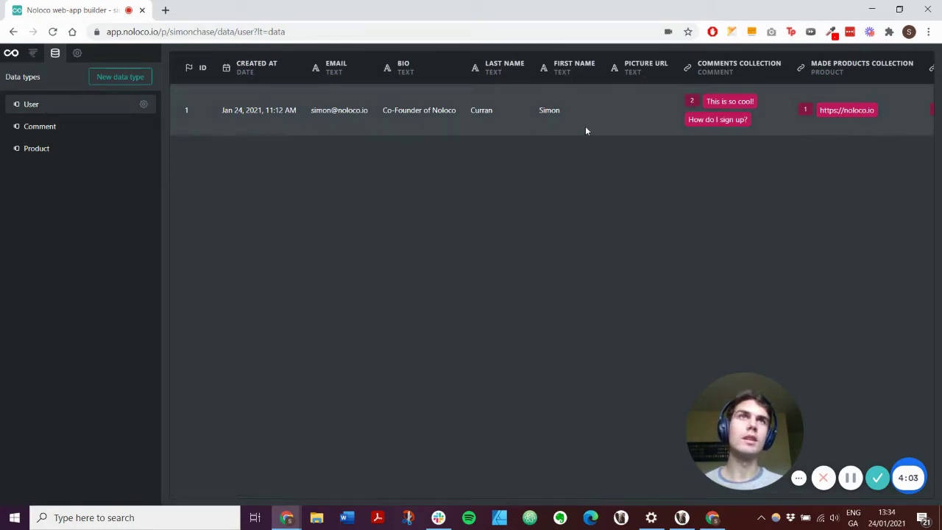
scroll(738, 122, right, 3)
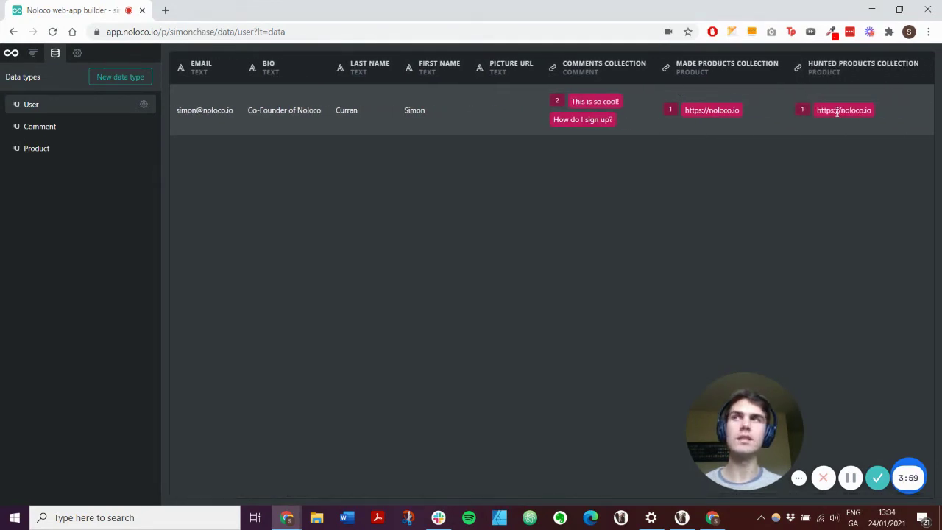
- Start a new data type named Category
click(103, 79)
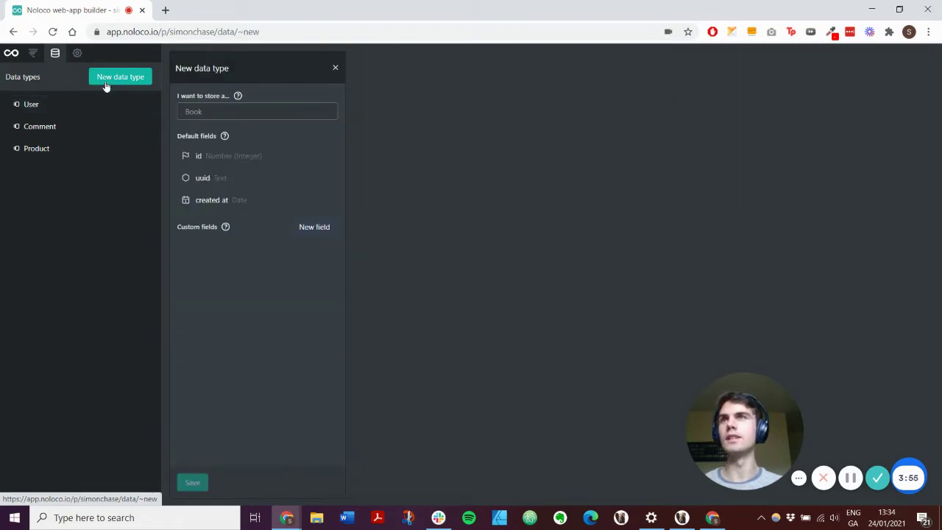
click(215, 109)
text(category)
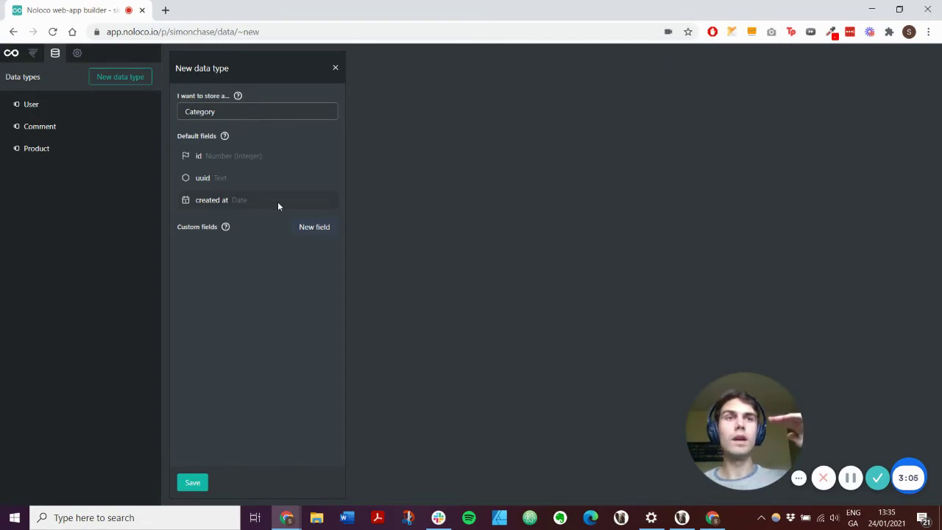
- Add a custom field called name to the Category data type, with type Text and marked as unique
click(317, 228)
click(231, 267)
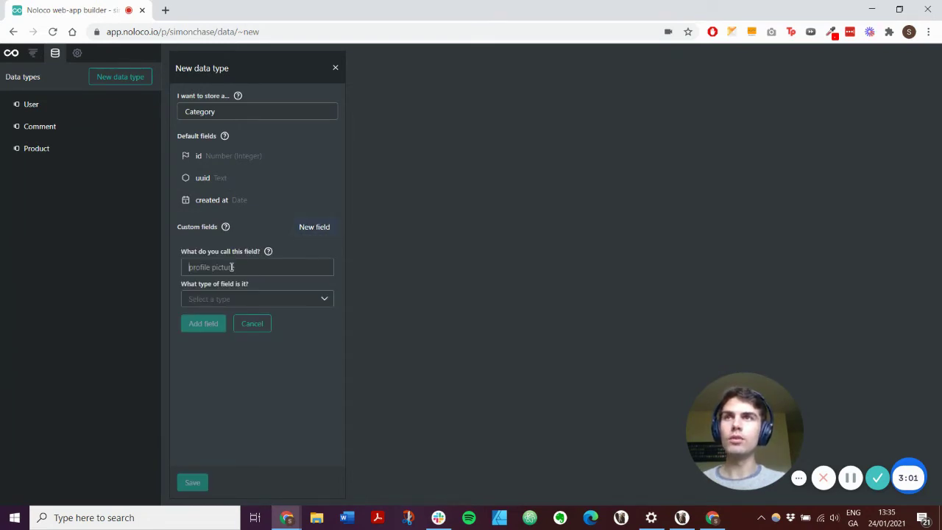
text(name)
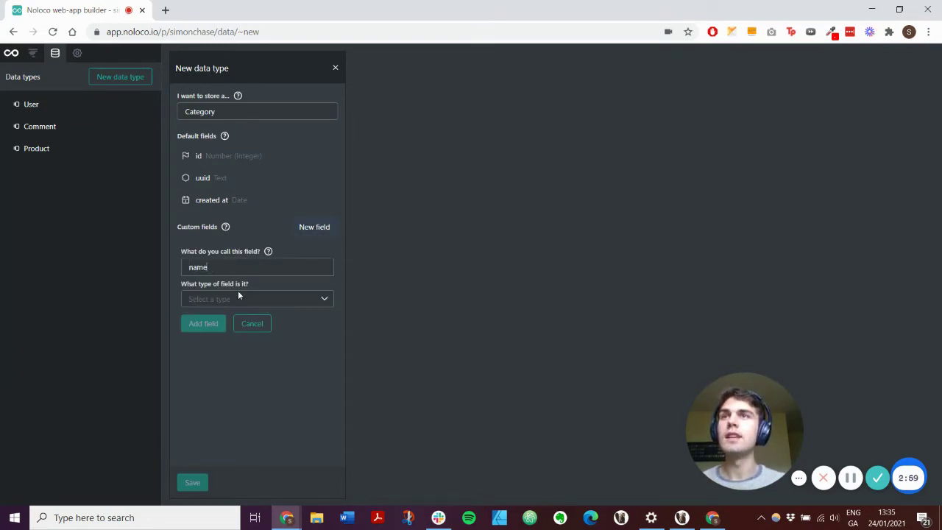
click(237, 297)
click(236, 336)
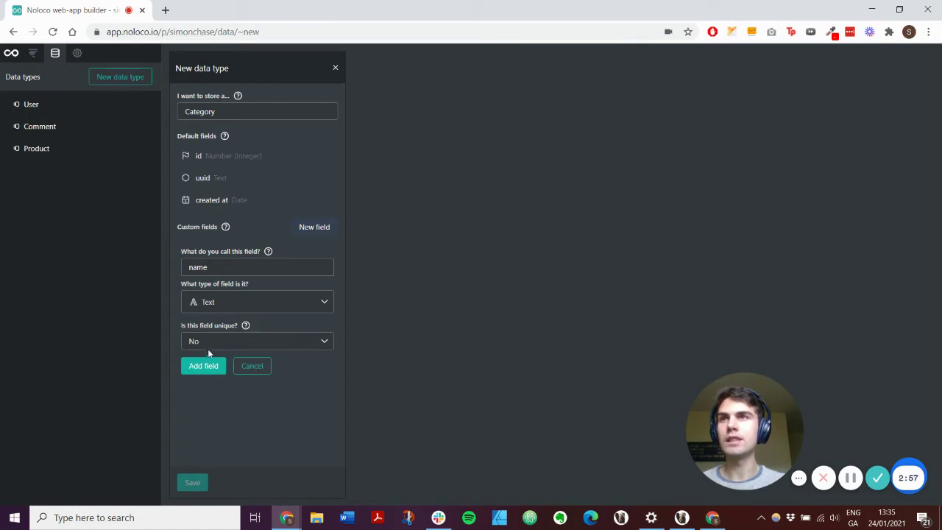
click(207, 340)
click(194, 376)
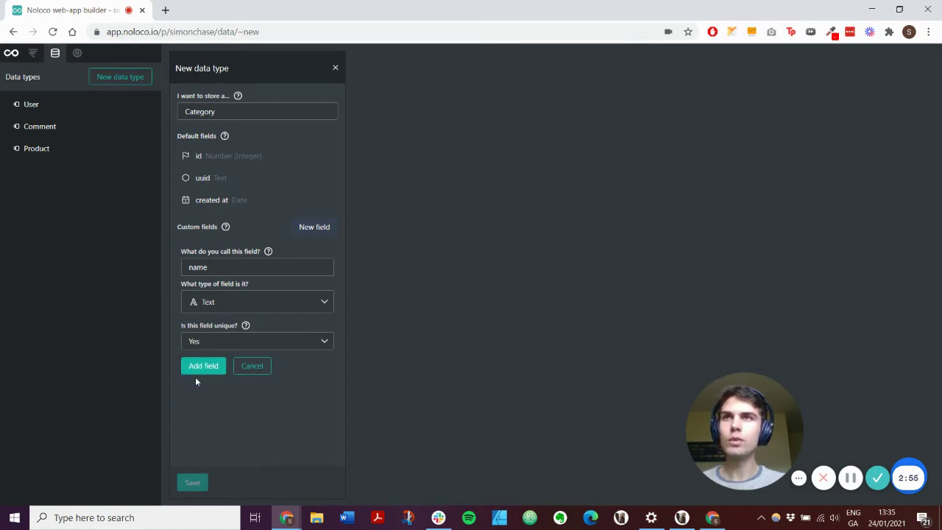
click(213, 367)
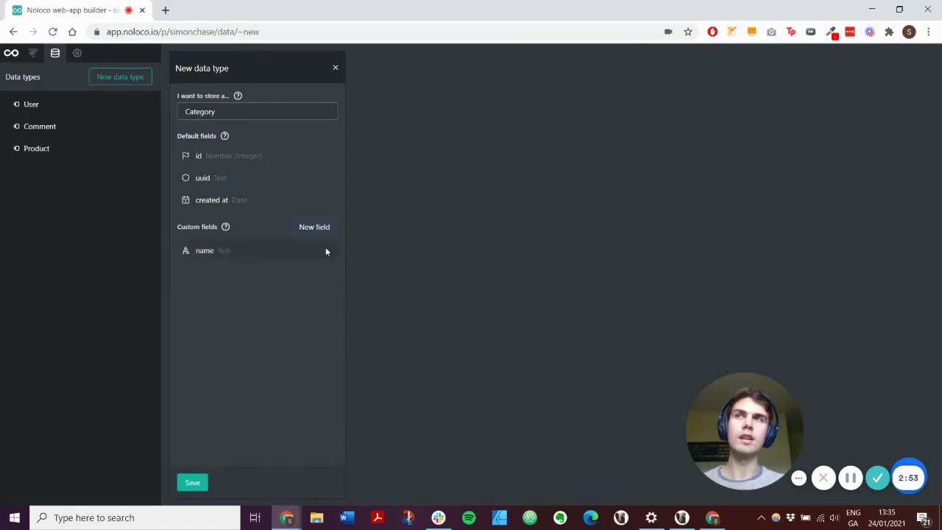
- Add a non-unique Text field called description to the Category data type and save the data type
click(305, 227)
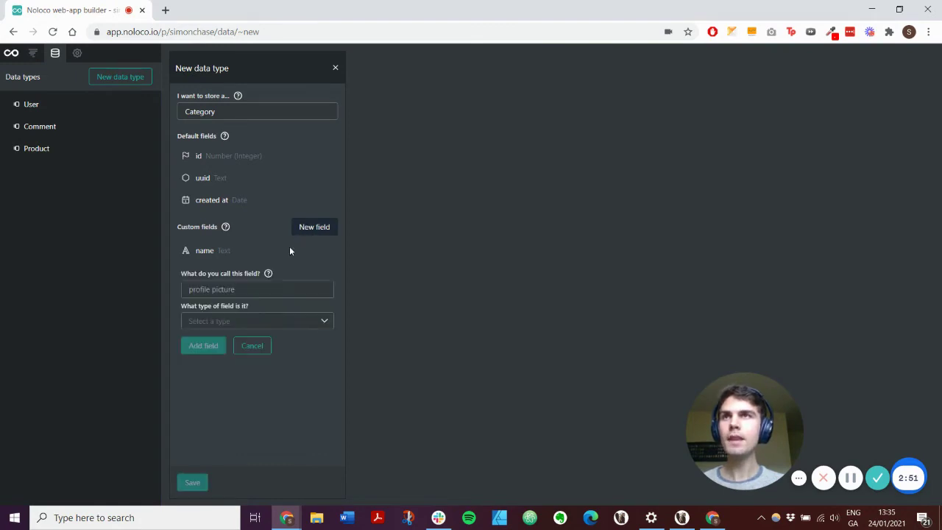
click(259, 290)
text(description)
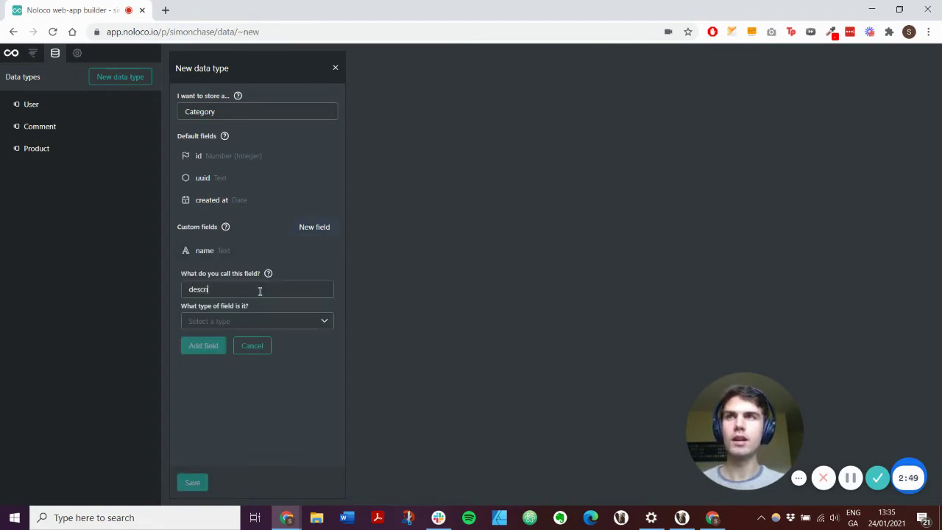
click(263, 320)
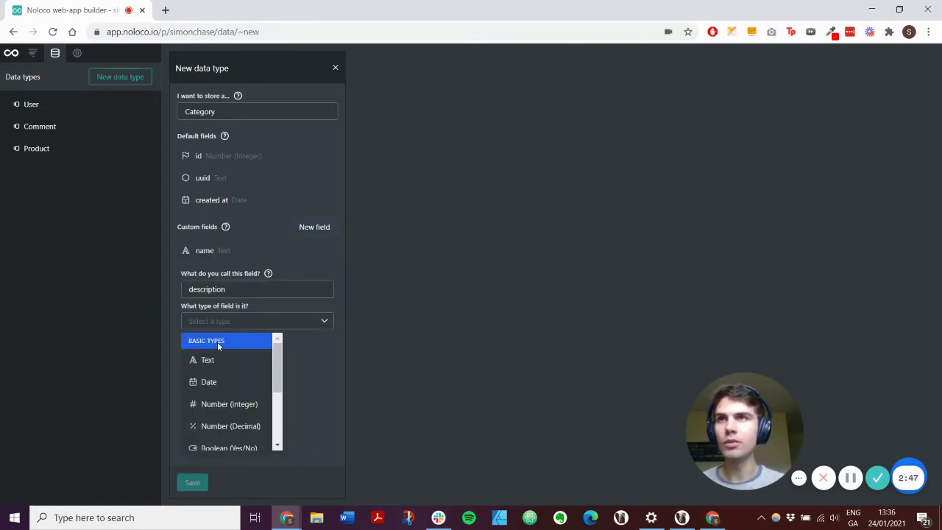
click(222, 359)
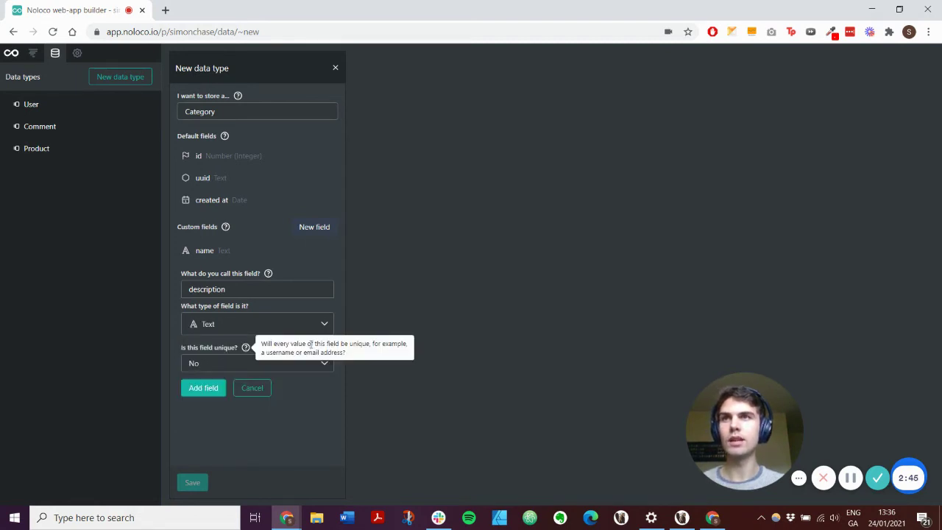
click(212, 394)
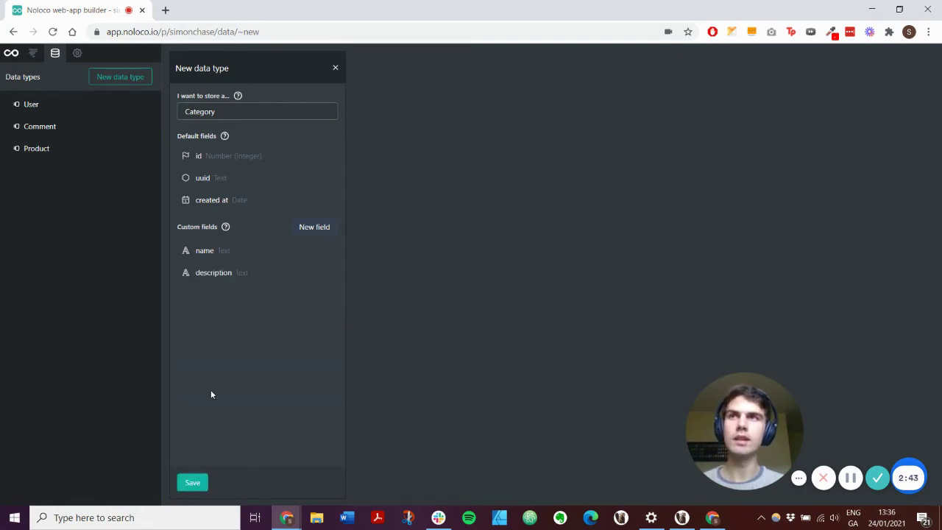
click(192, 483)
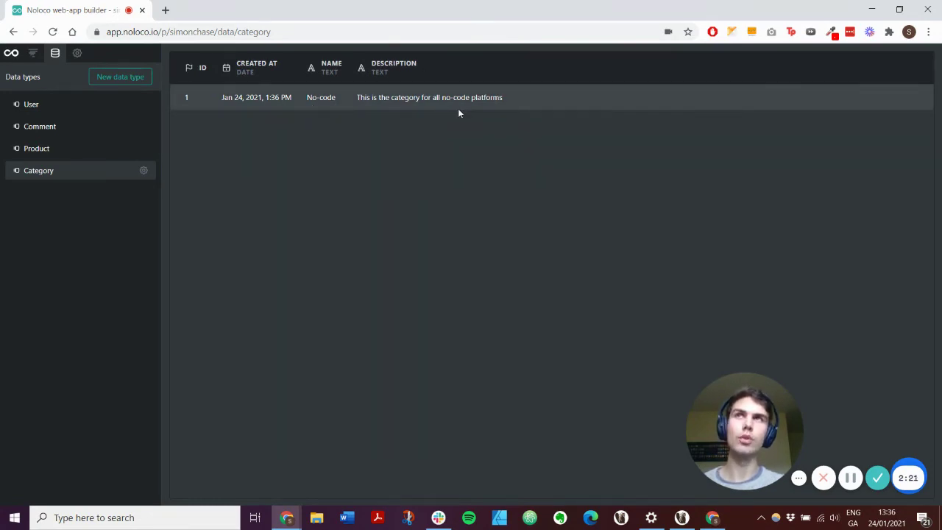
- Open the properties of the Product data type and start a new custom field named category
click(89, 152)
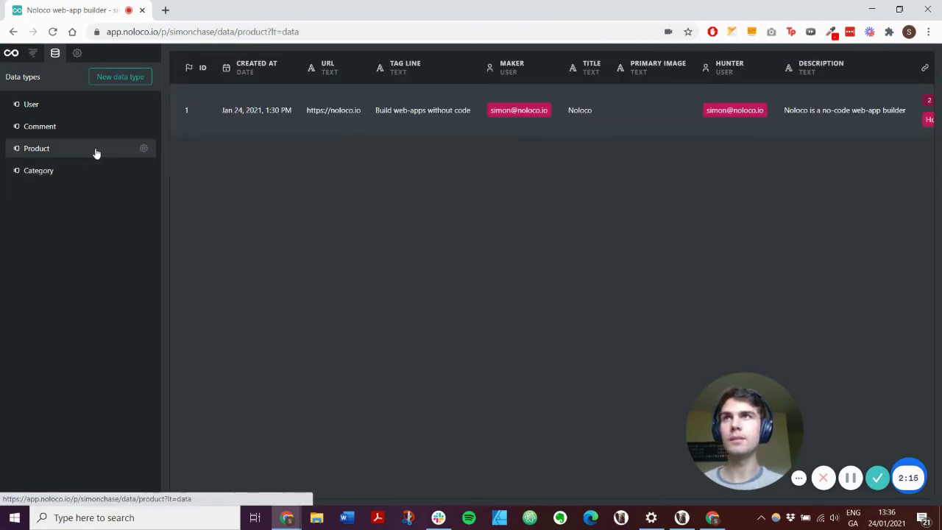
click(144, 149)
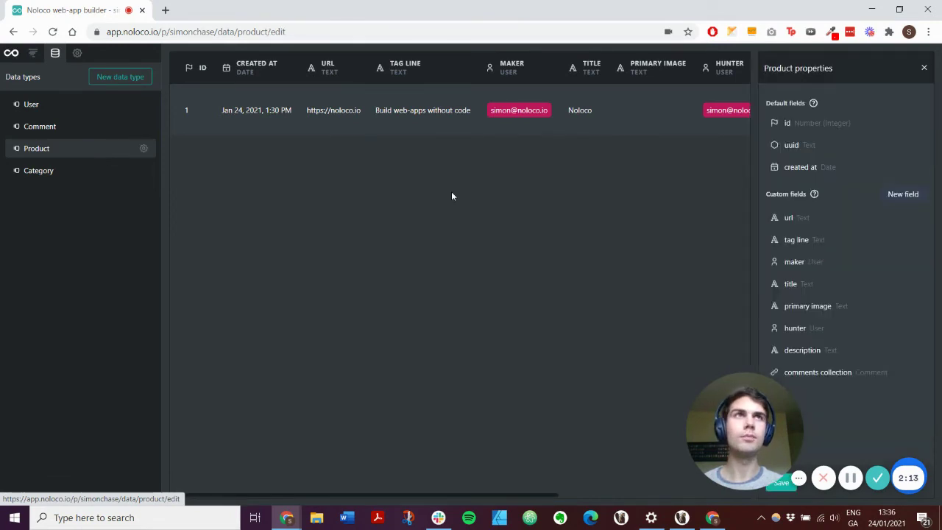
drag(767, 380, 539, 399)
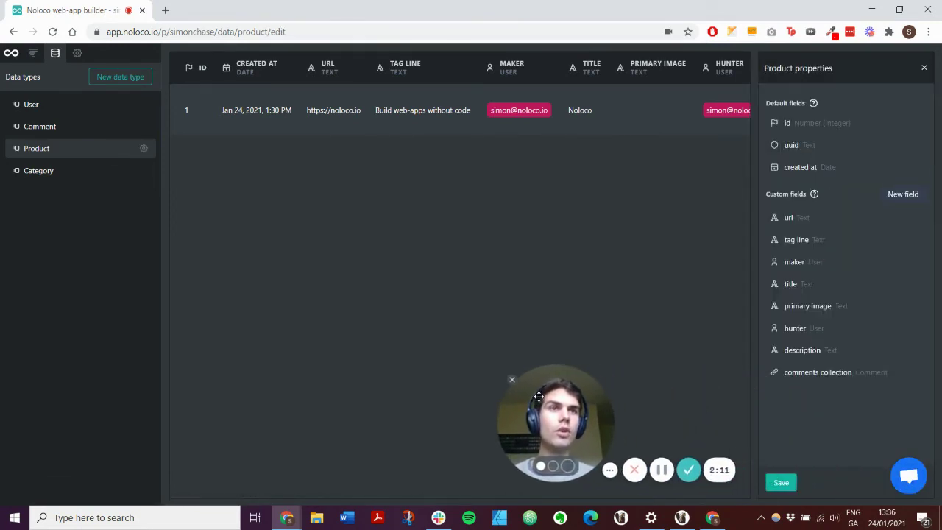
click(897, 193)
scroll(837, 338, down, 1)
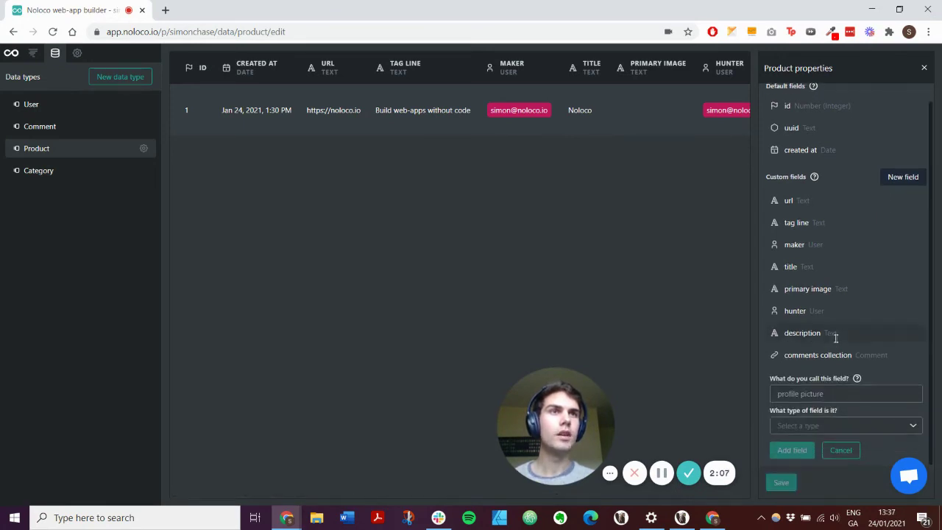
click(825, 395)
text(categ)
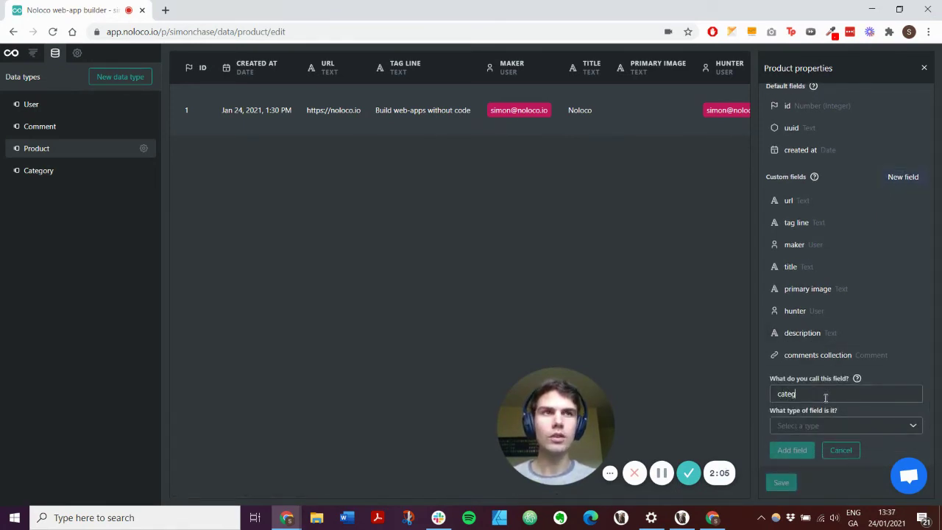
text(ory)
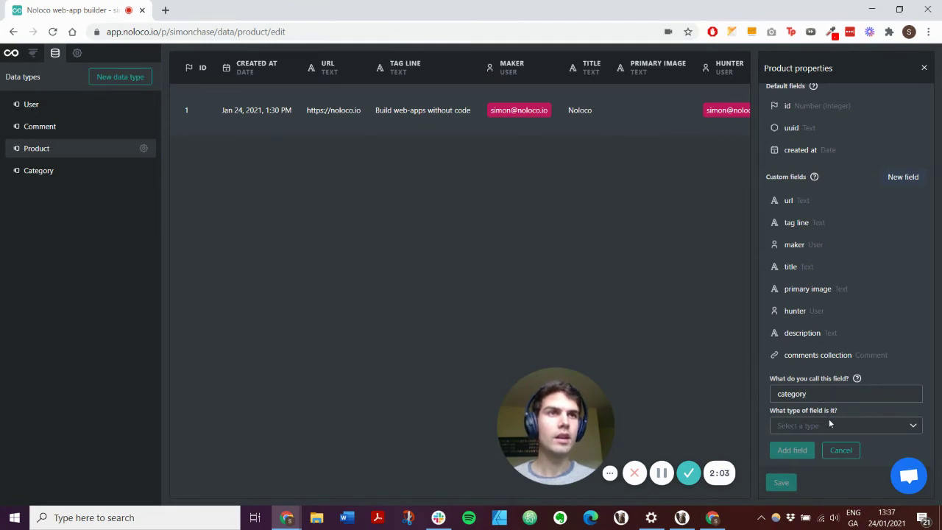
- Set the new field's type to the Category relationship, with one category per Product and many Products per category
click(828, 424)
scroll(819, 367, down, 3)
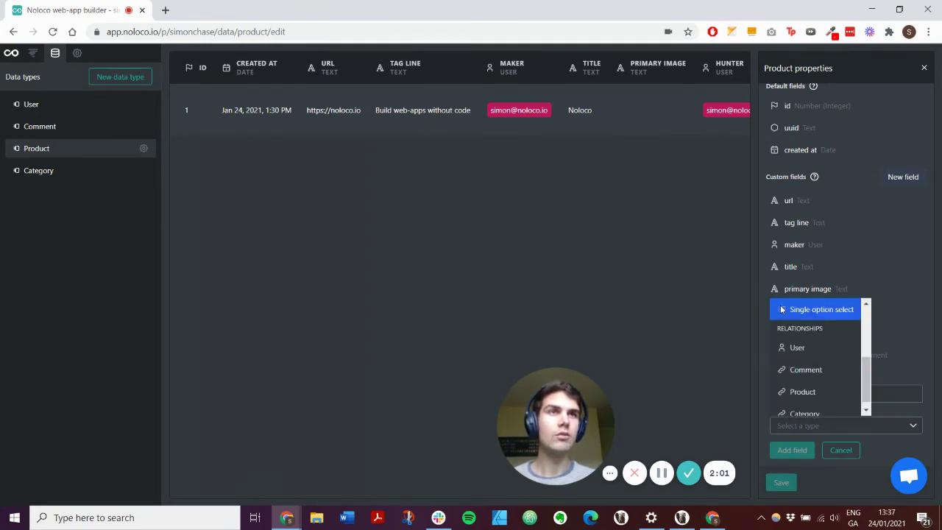
click(821, 407)
scroll(819, 409, down, 1)
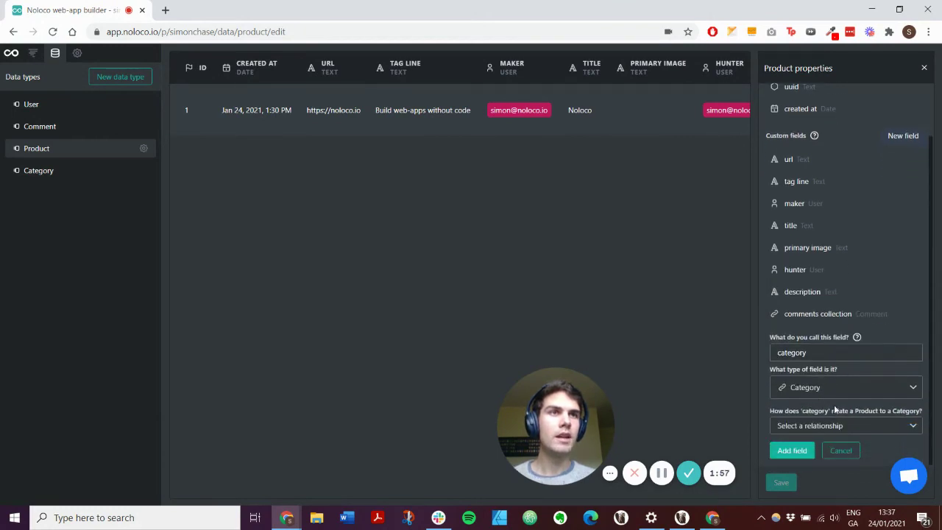
click(861, 424)
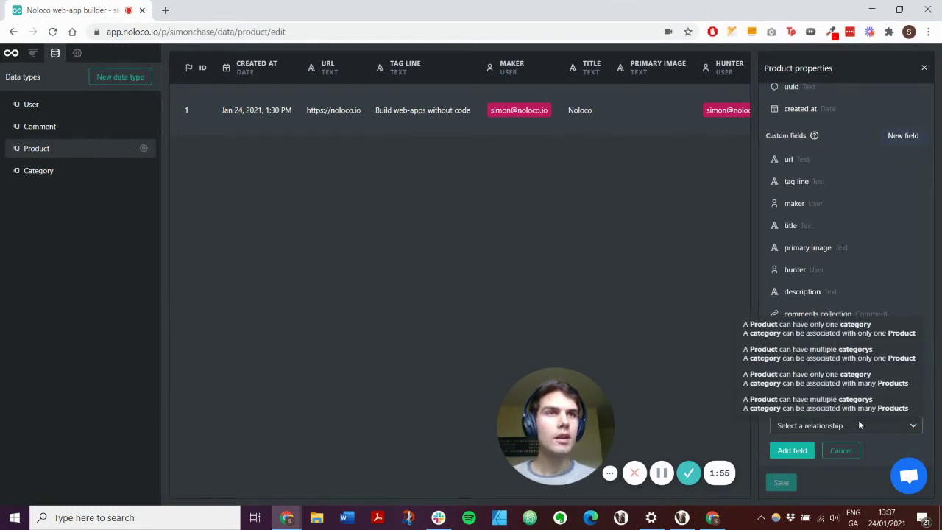
click(806, 377)
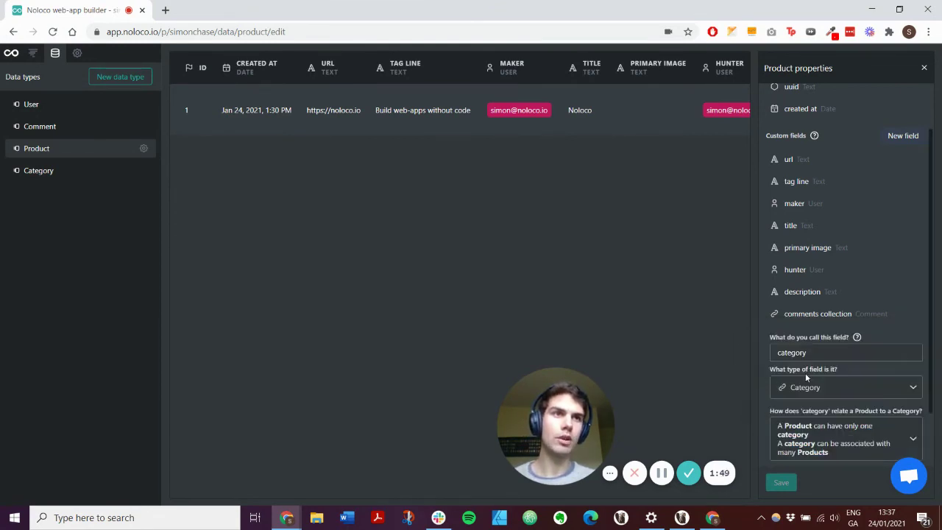
- Name the reverse side of the relationship products, add the field and save the Product data type
click(793, 426)
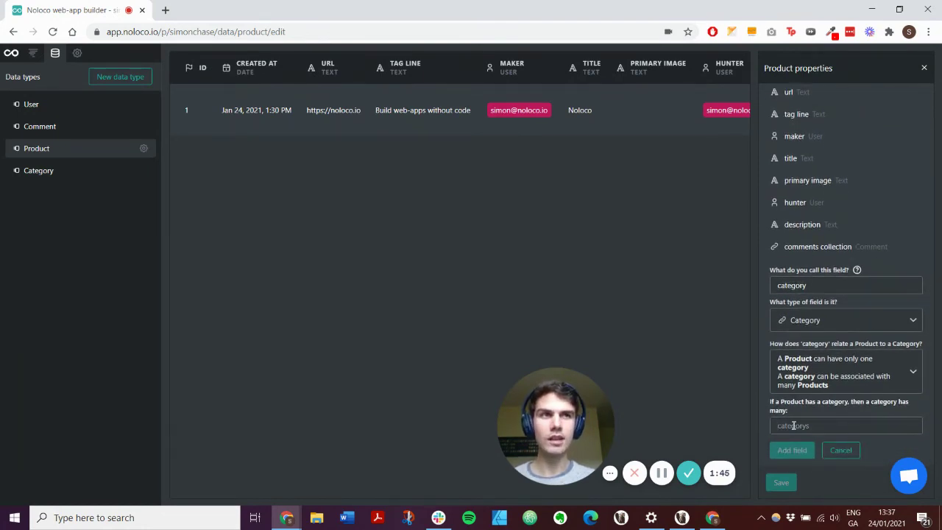
text(products)
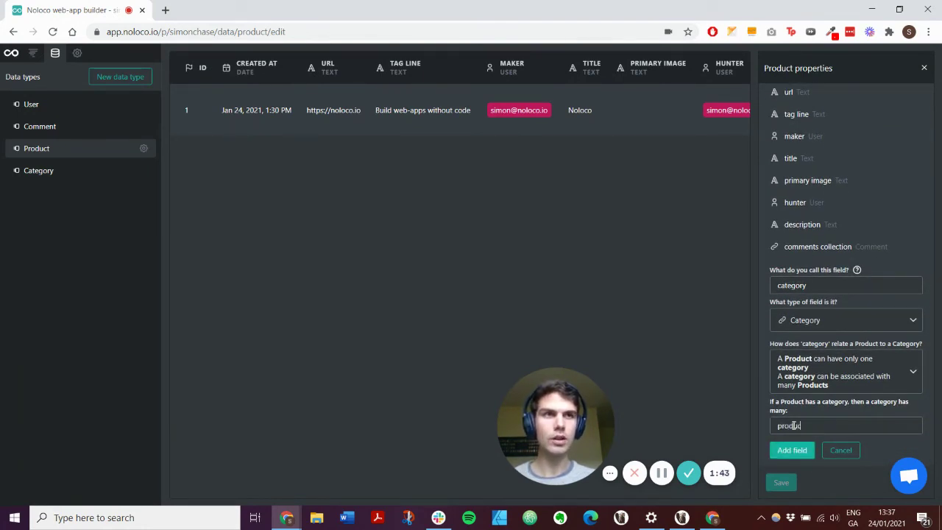
click(796, 449)
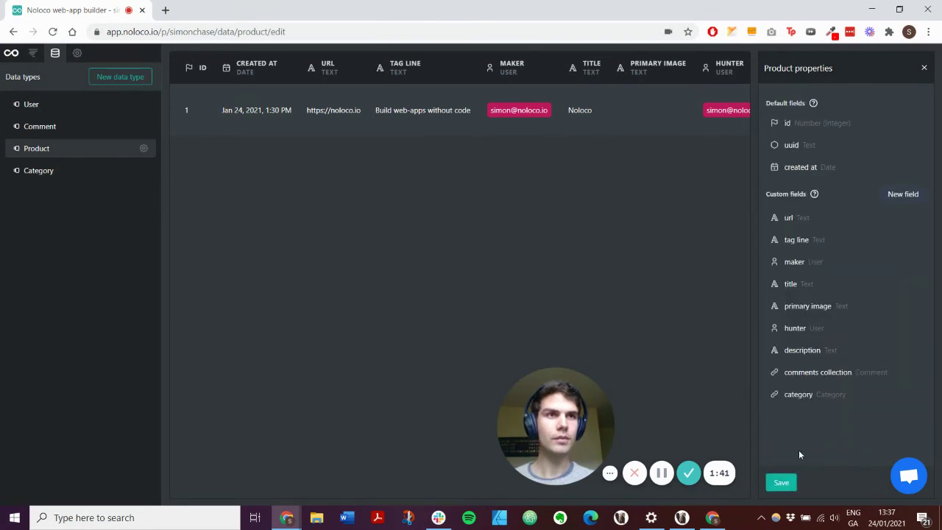
click(781, 482)
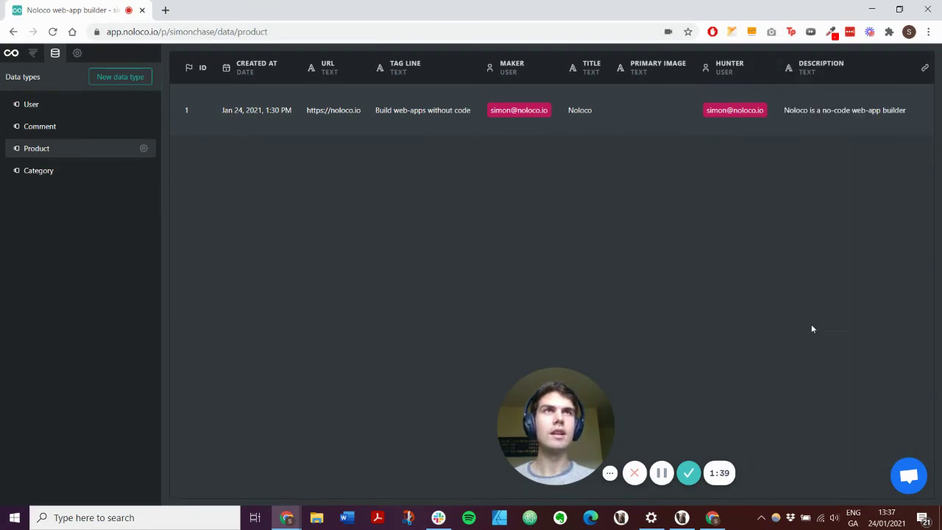
scroll(811, 300, right, 3)
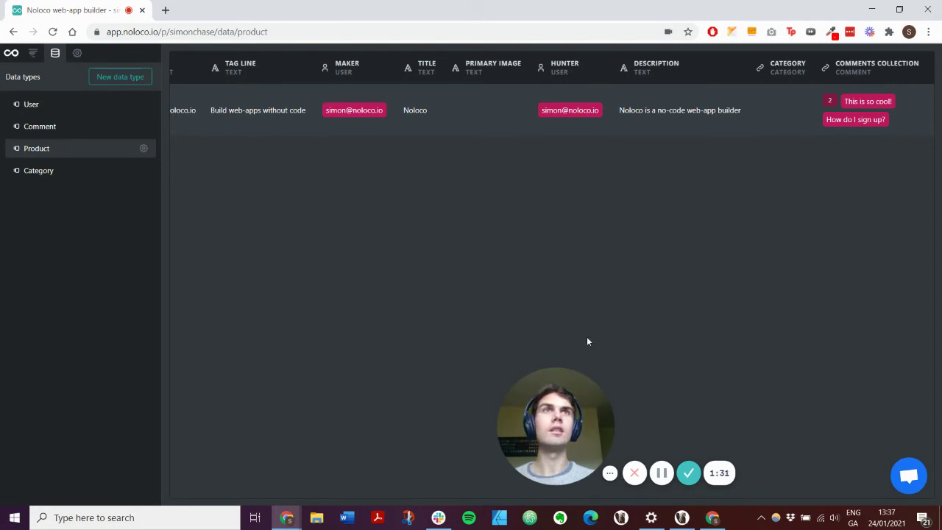
scroll(435, 226, left, 3)
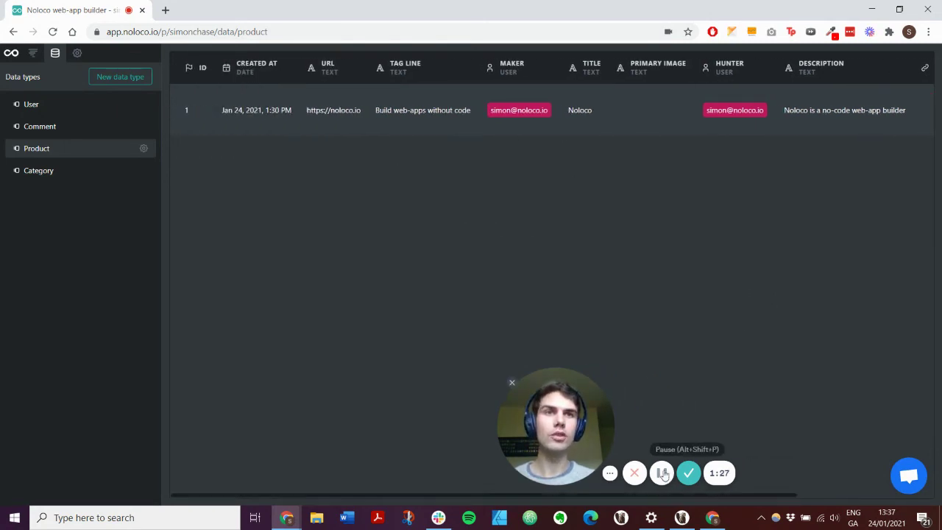
- Examine the category and comments values of the Product record, and check the records of the Category data type
scroll(736, 259, right, 3)
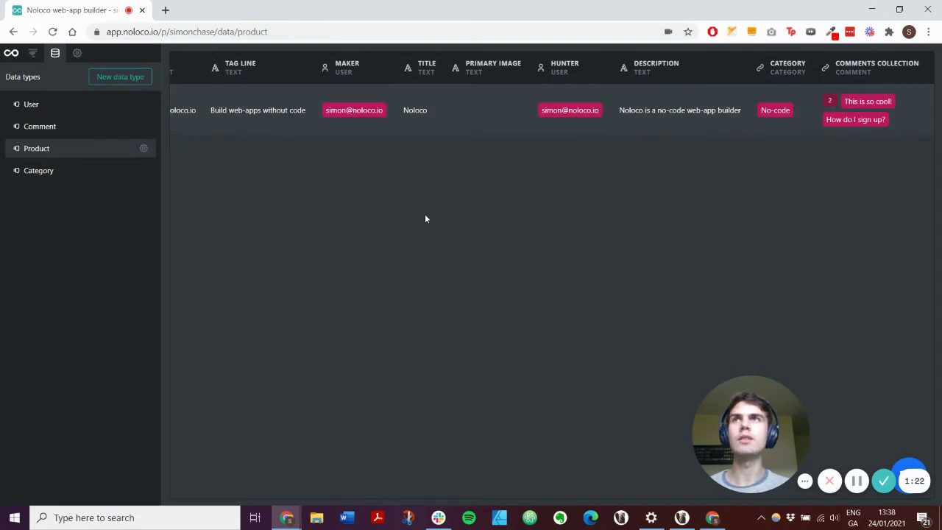
scroll(424, 215, left, 3)
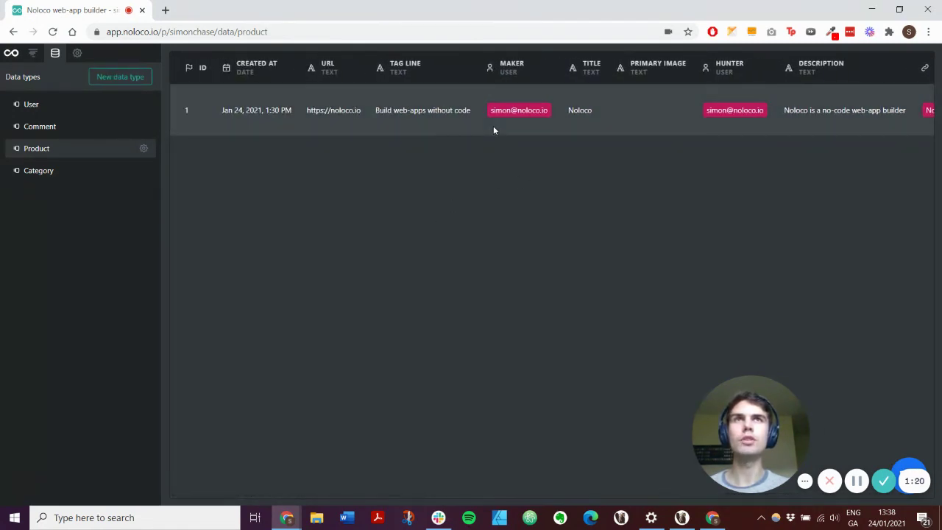
scroll(493, 130, right, 3)
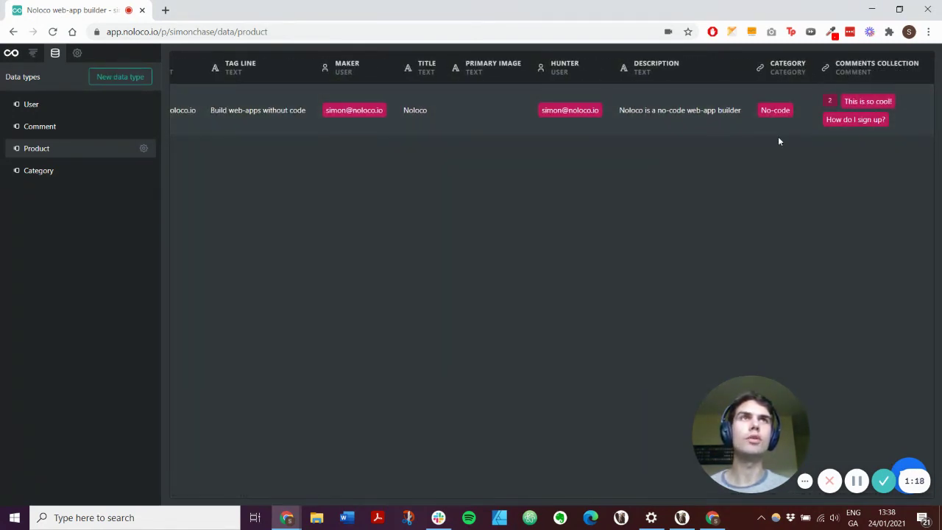
click(47, 170)
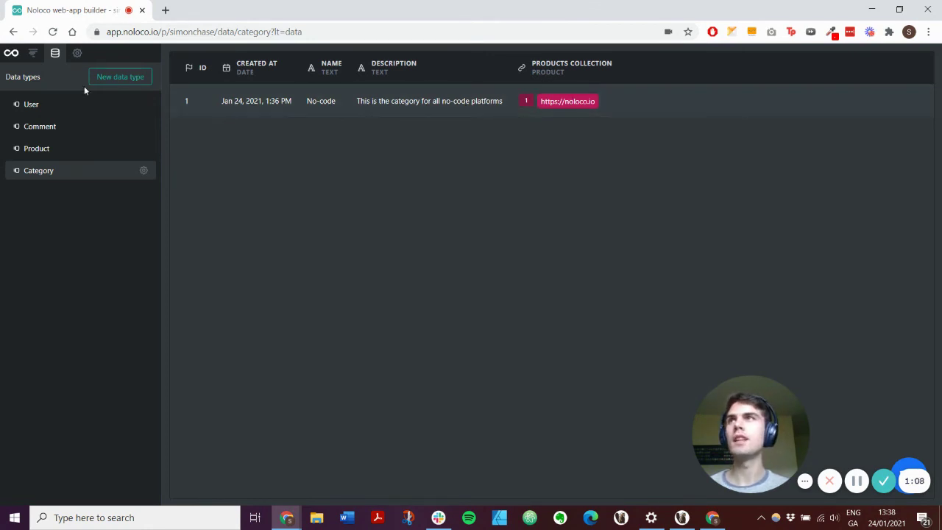
- Switch to the page element editor and open the Product page of the app
click(34, 54)
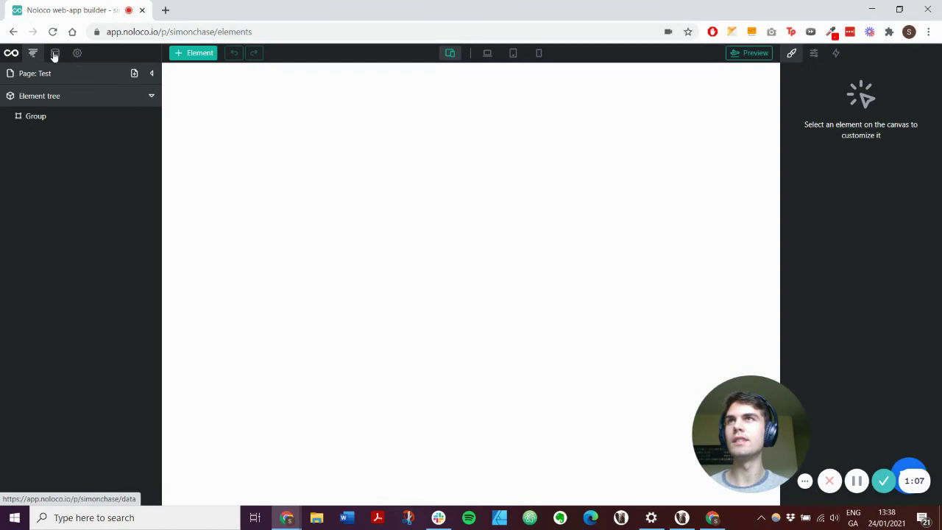
click(151, 73)
click(65, 168)
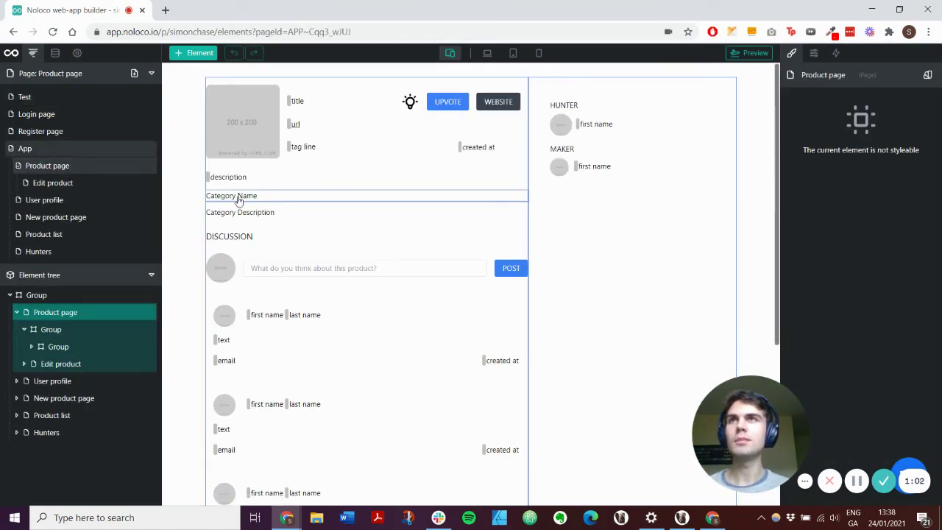
- Replace the static text of the Category Name element on the Product page with a dynamic data placeholder
click(236, 200)
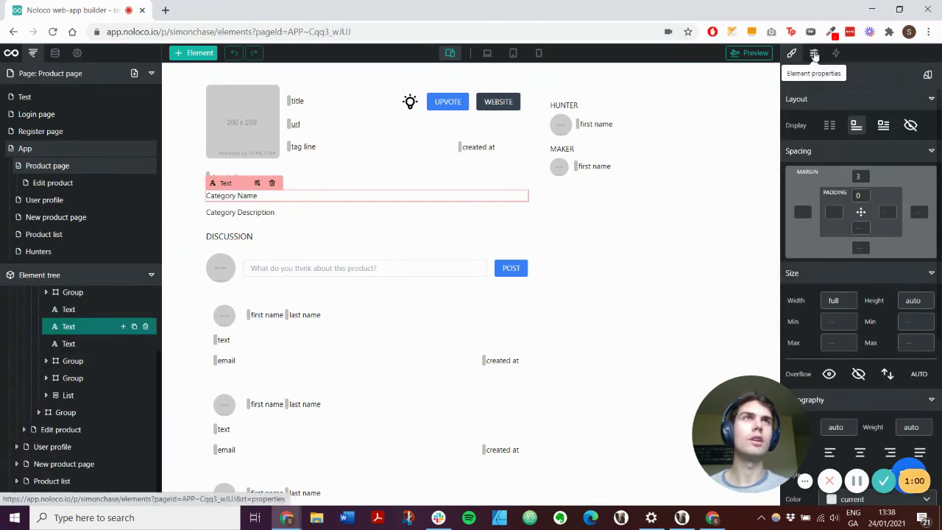
click(814, 54)
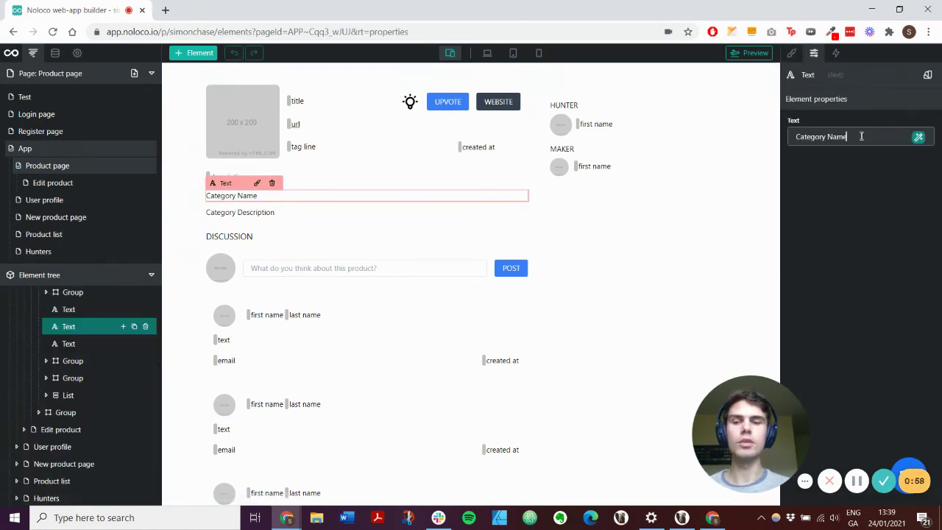
key(ctrl+a)
key(BackSpace)
click(918, 138)
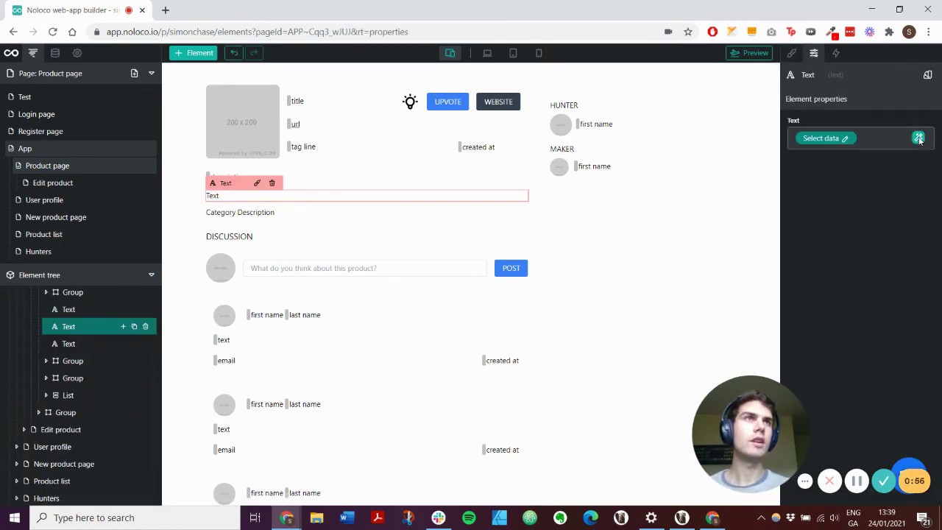
- Bind the category name element's data placeholder to the name of the Page Product's category
click(844, 140)
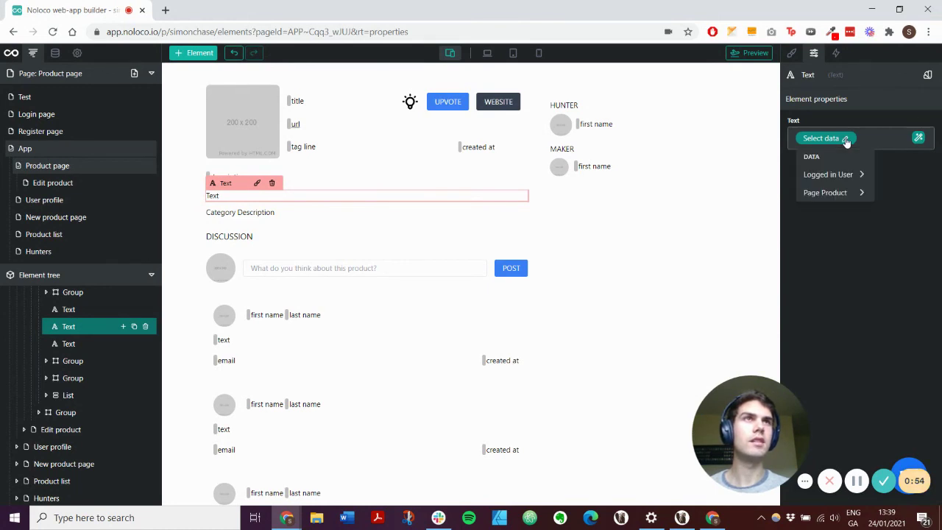
mouse_move(839, 194)
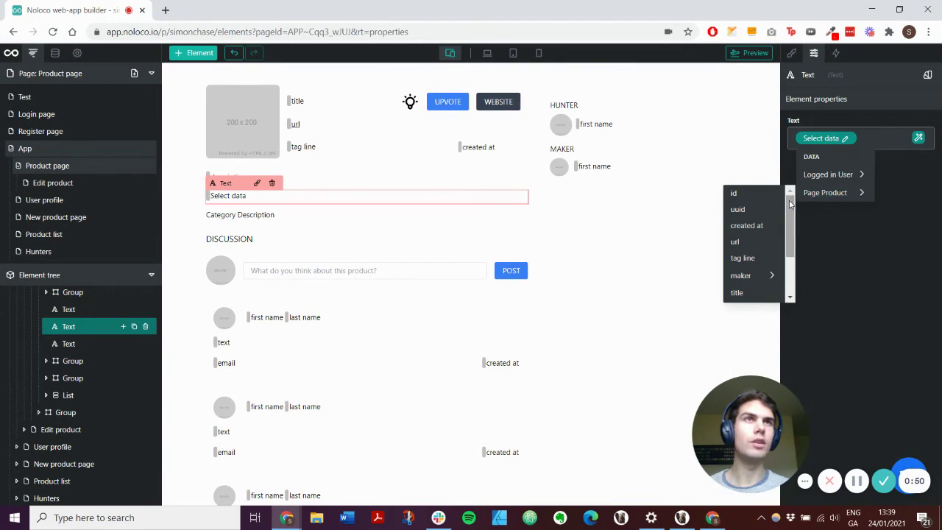
drag(791, 219, 790, 256)
mouse_move(770, 293)
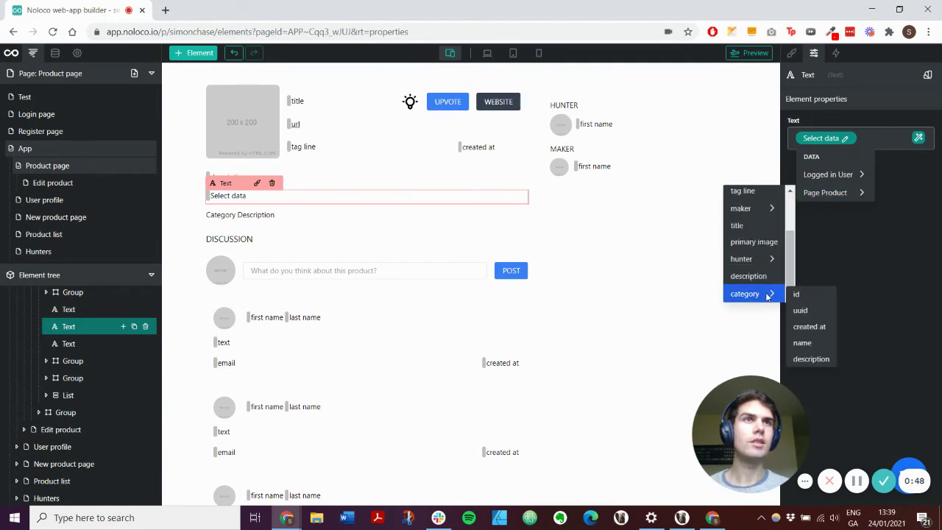
click(819, 343)
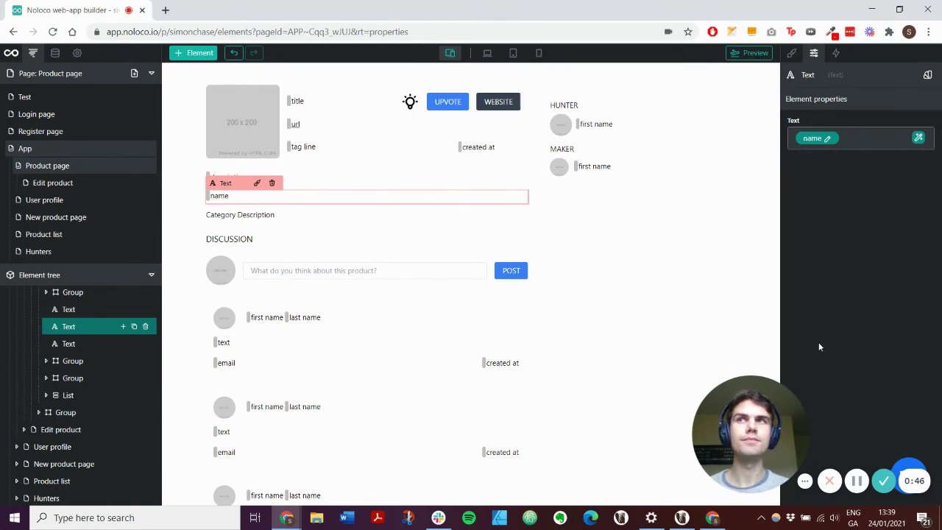
- Insert a dynamic data placeholder in the Category Description text element and delete its static text
click(221, 219)
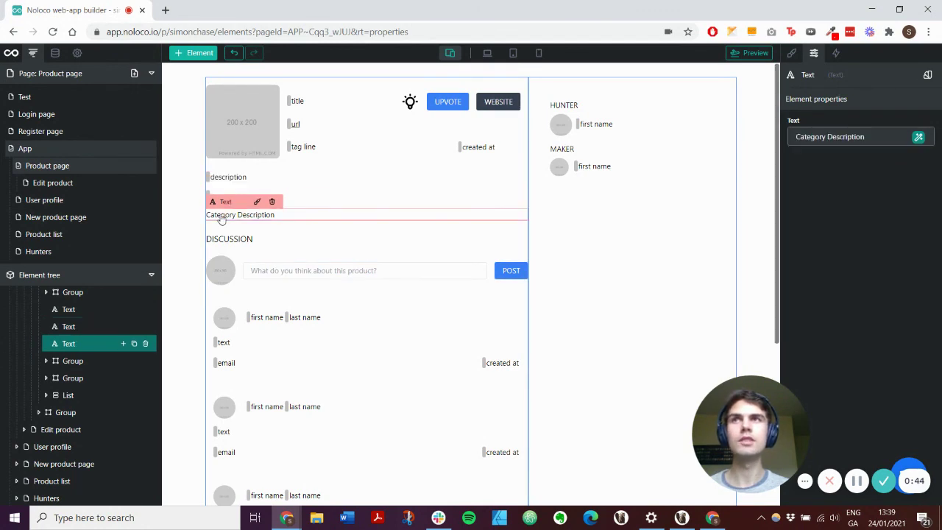
click(918, 138)
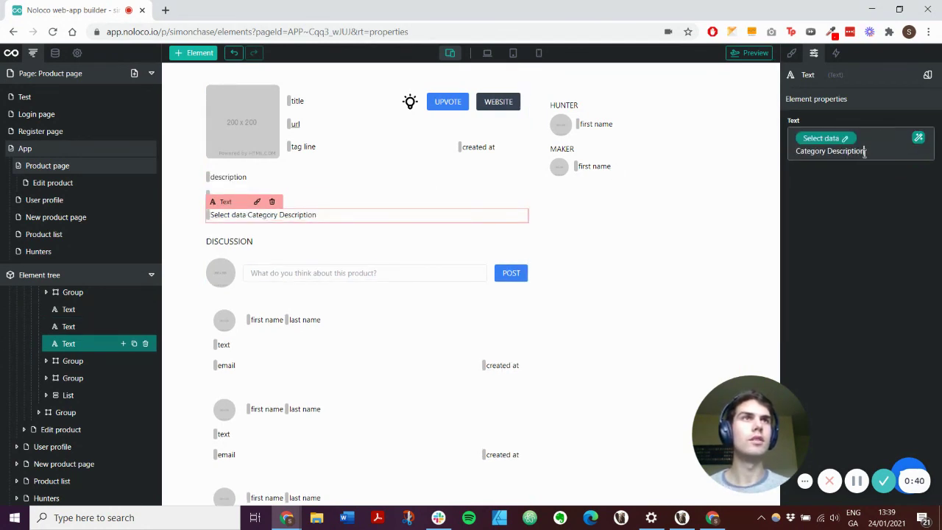
key(BackSpace)
key(BackSpace)
key(BackSpace)
key(BackSpace)
key(BackSpace)
key(BackSpace)
key(BackSpace)
key(BackSpace)
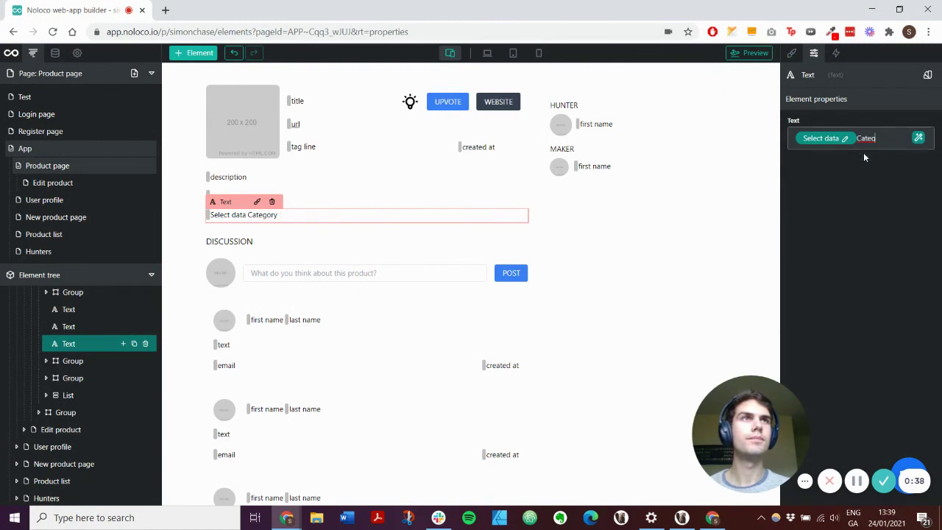
key(BackSpace)
key(BackSpace)
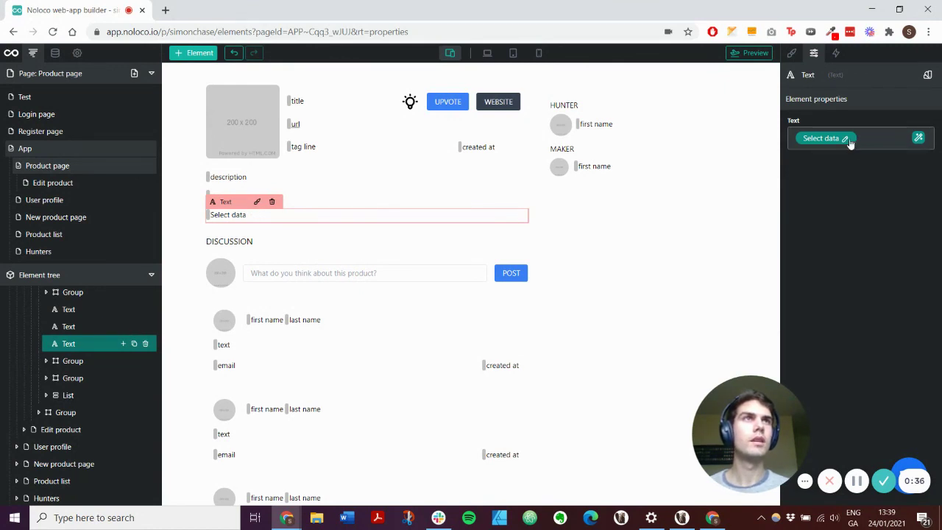
- Bind the category description element's data placeholder to the description of the Page Product's category
click(845, 139)
mouse_move(840, 193)
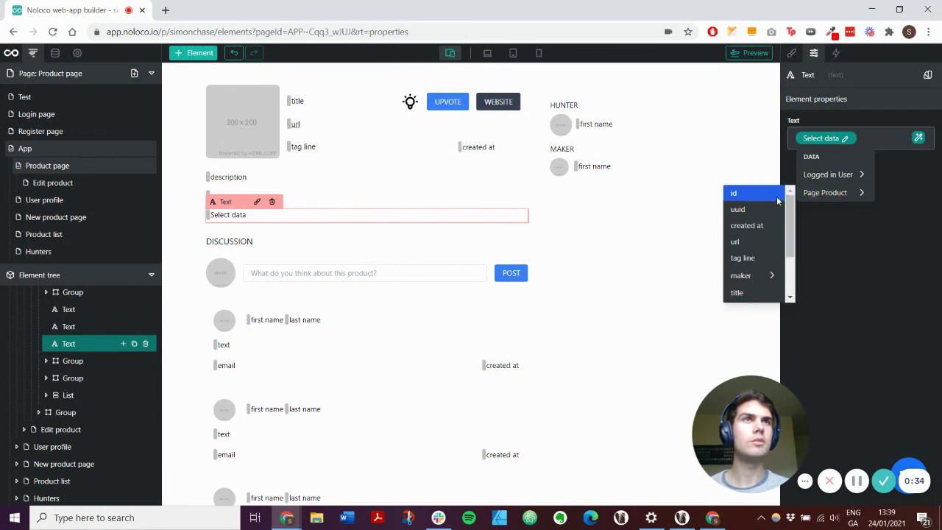
scroll(789, 234, down, 2)
scroll(789, 233, down, 1)
mouse_move(758, 294)
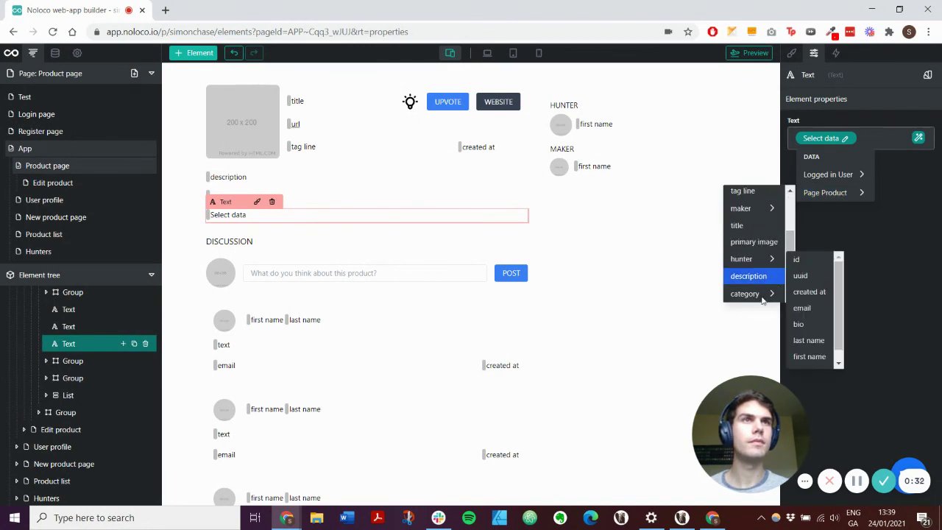
click(825, 358)
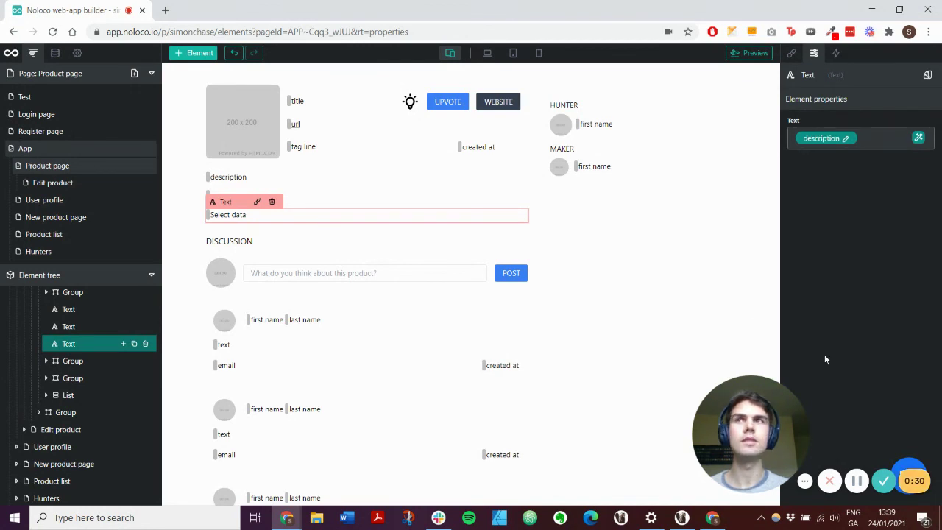